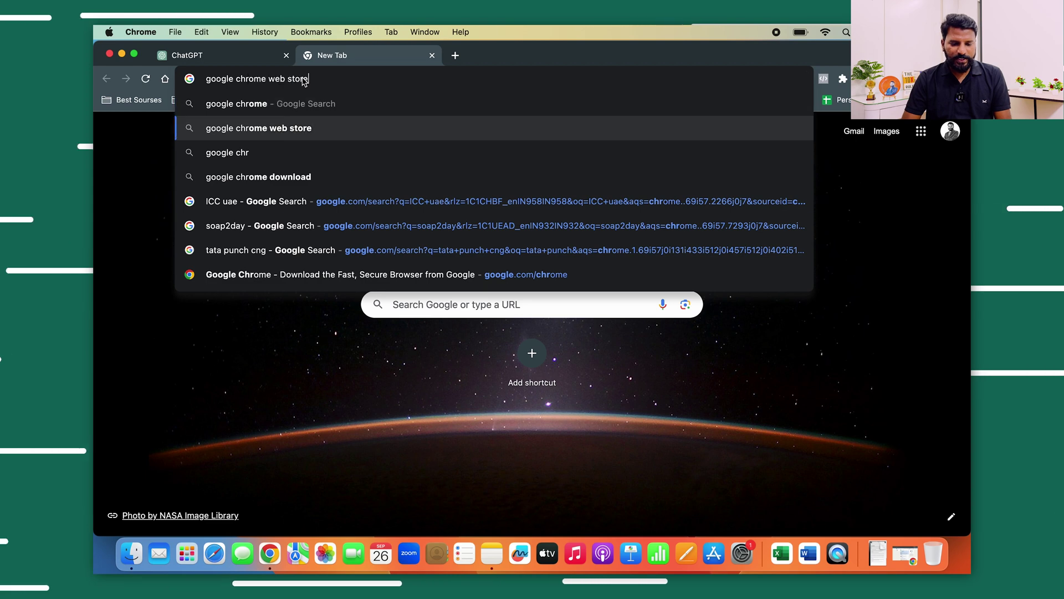
# Look up the Google Chrome Web Store and search it for "keywords everywhere"
pyautogui.press('Return')
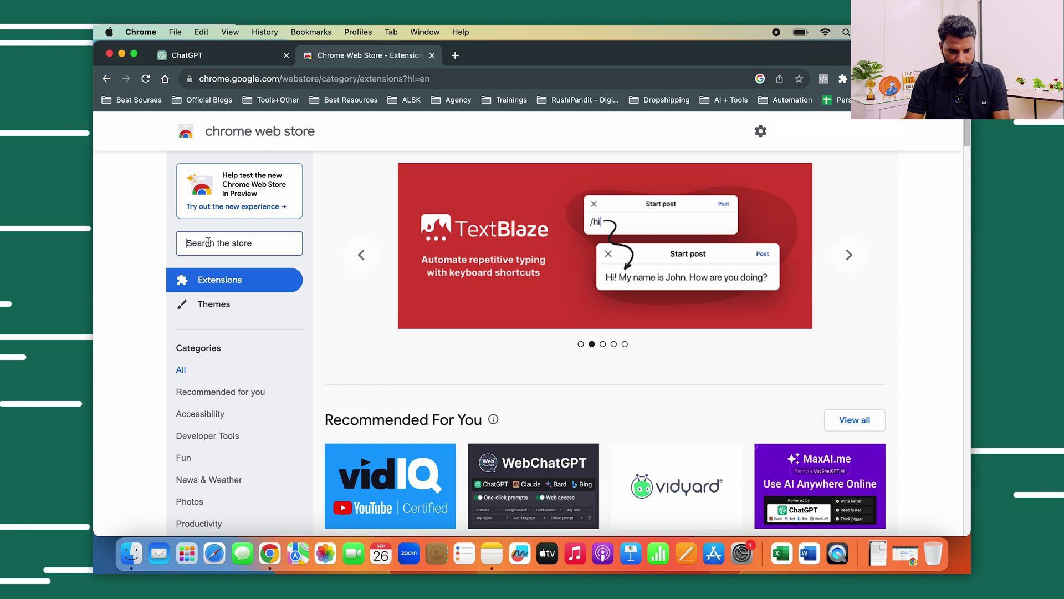
pyautogui.write('words')
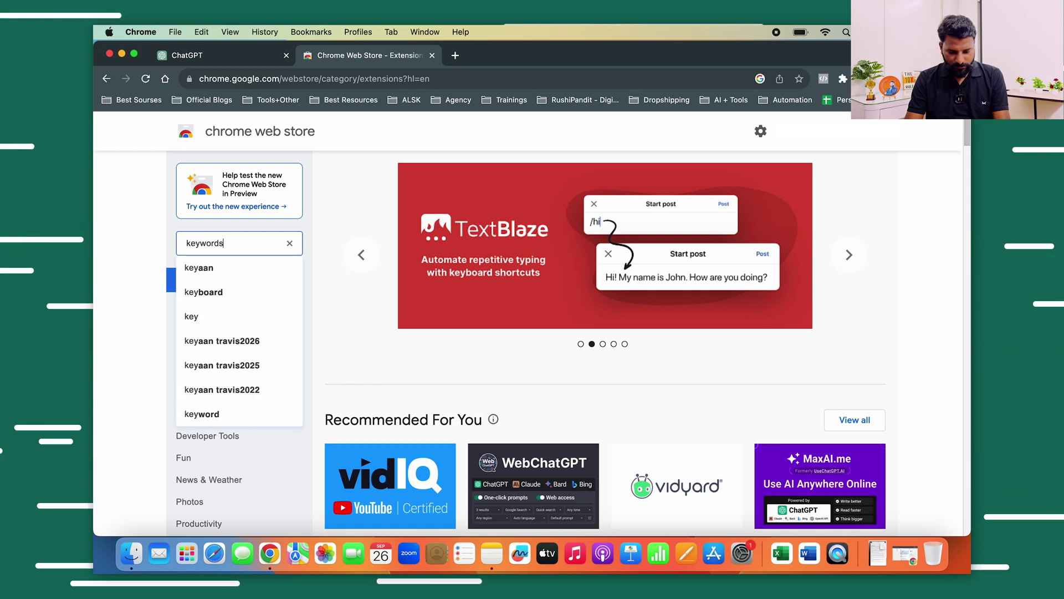
pyautogui.write(' eve')
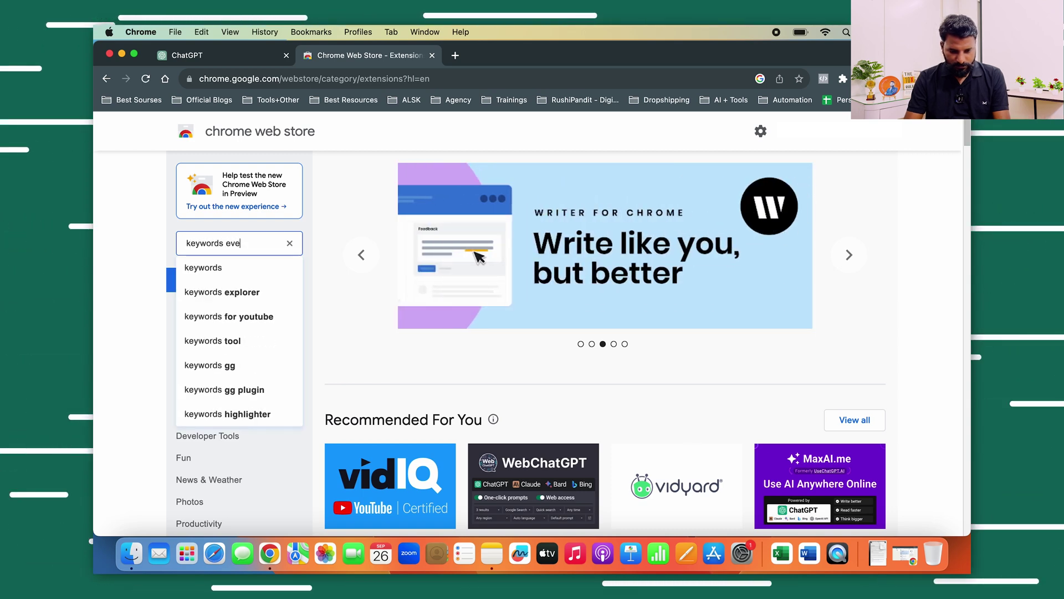
pyautogui.write('rywhere')
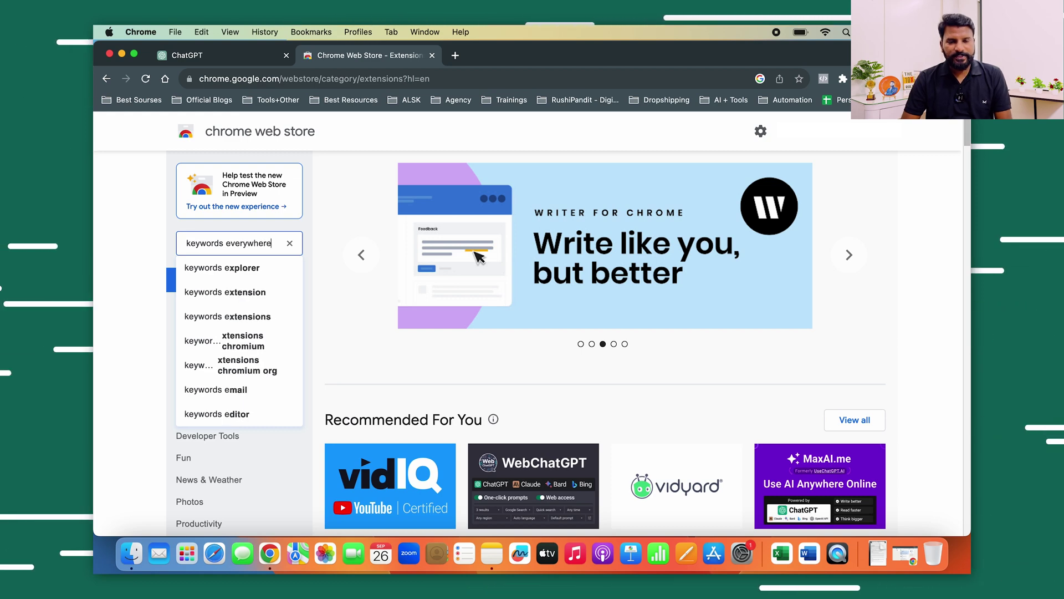
pyautogui.press('Return')
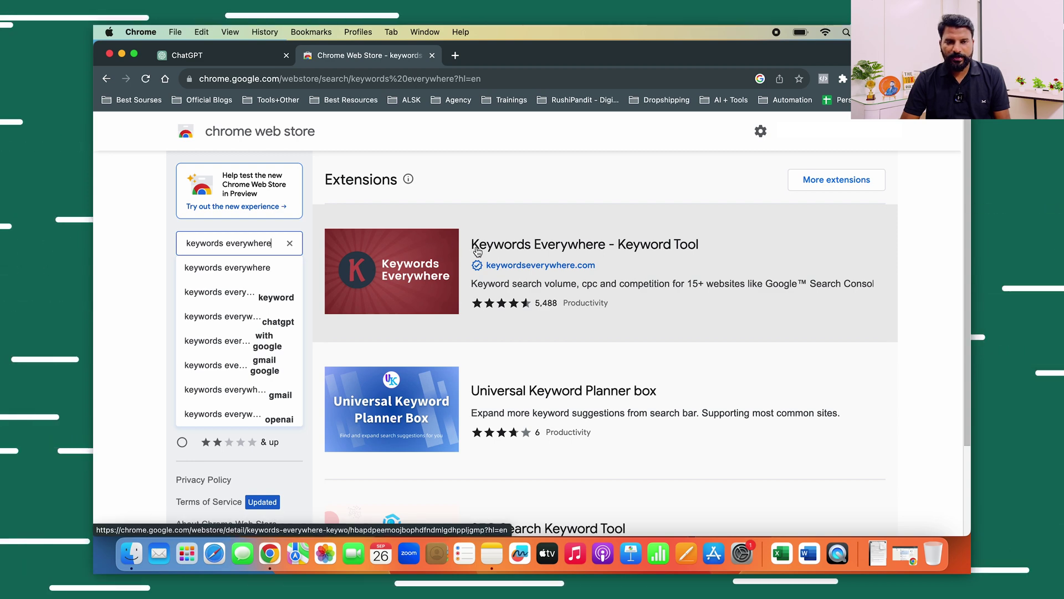
# Install the "Keywords Everywhere - Keyword Tool" extension from its store page and approve its permissions
pyautogui.click(476, 248)
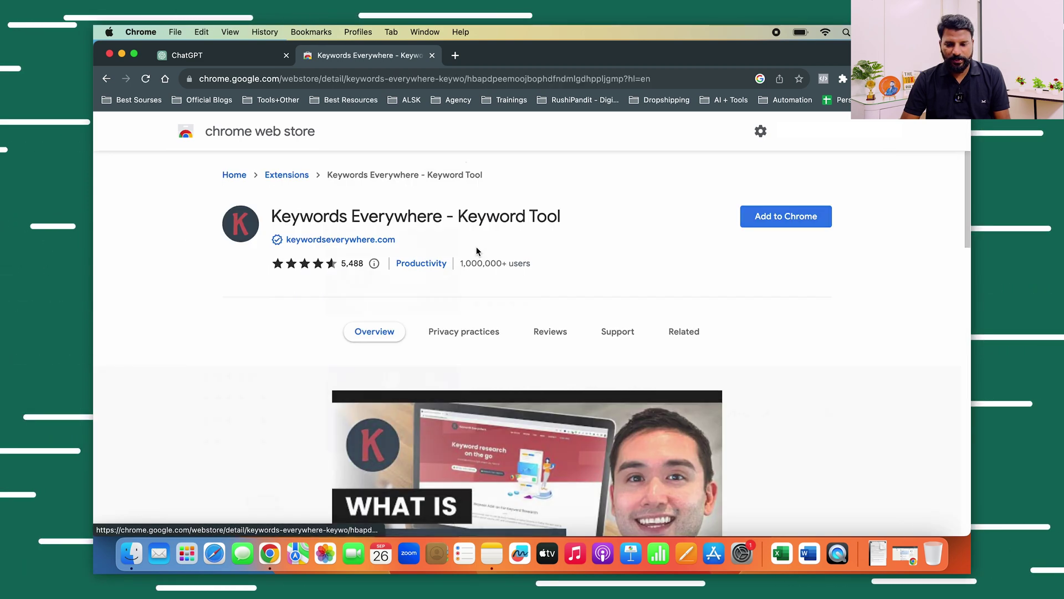
pyautogui.click(783, 219)
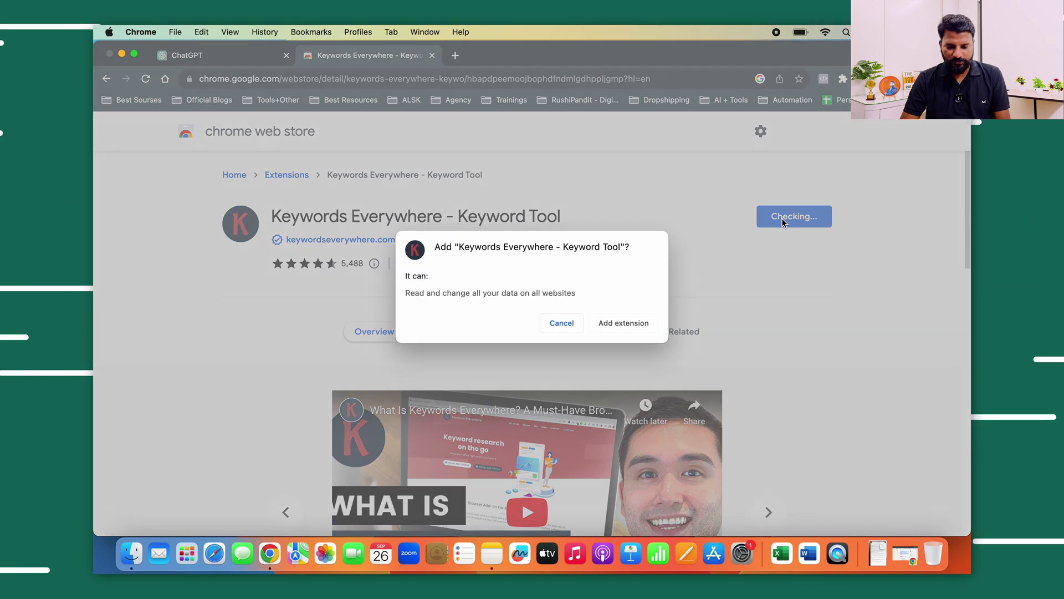
pyautogui.click(622, 325)
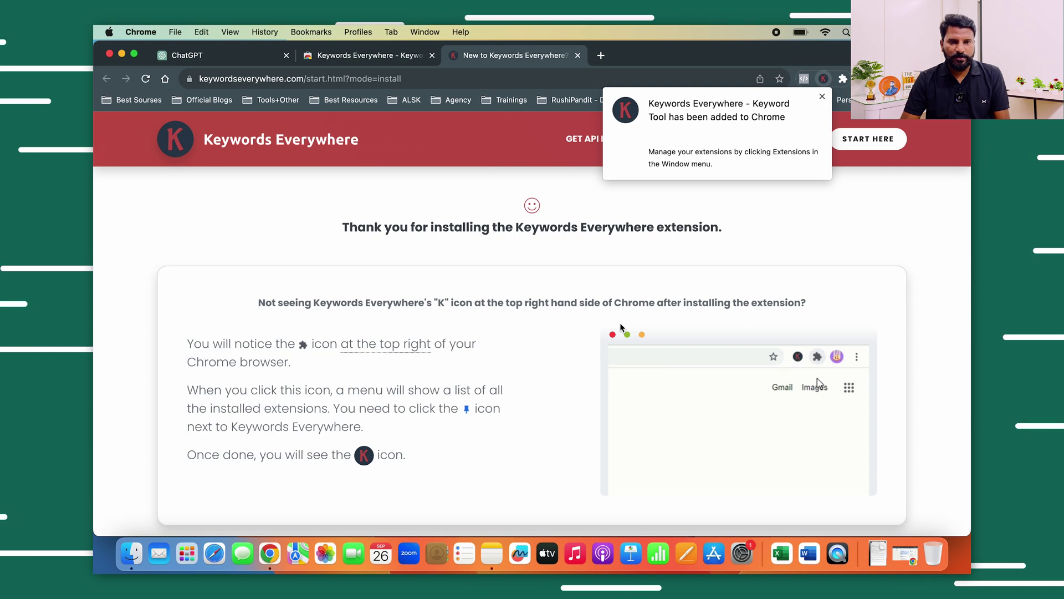
# Return to ChatGPT, reload the page and open the Keywords Everywhere prompt templates
pyautogui.click(237, 58)
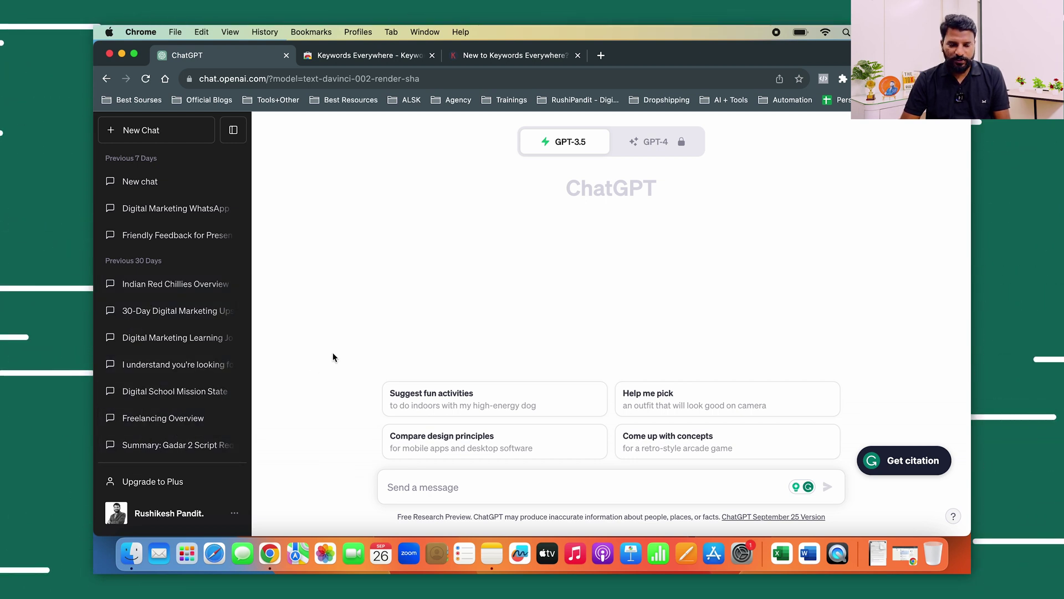
pyautogui.click(145, 79)
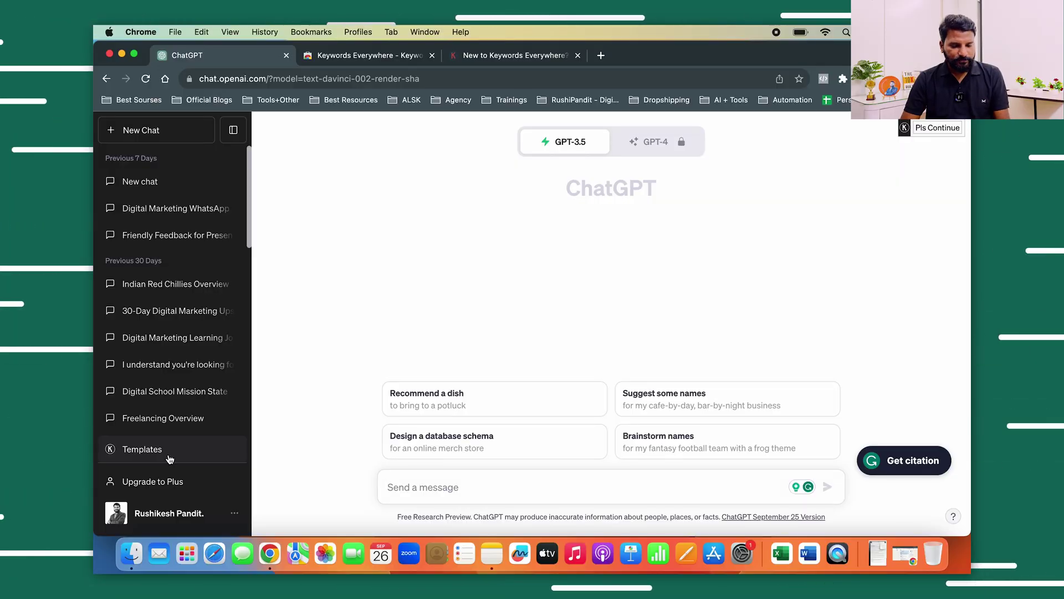
pyautogui.click(169, 458)
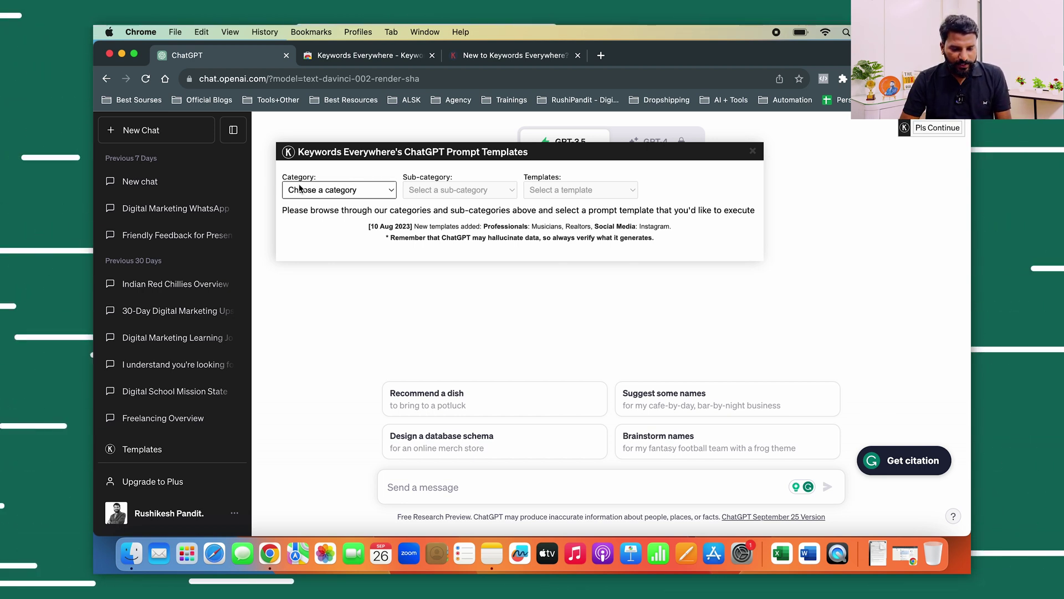
# Select the Meta Title & Description Generator template in the SEO category, On-Page Optimization sub-category
pyautogui.click(336, 192)
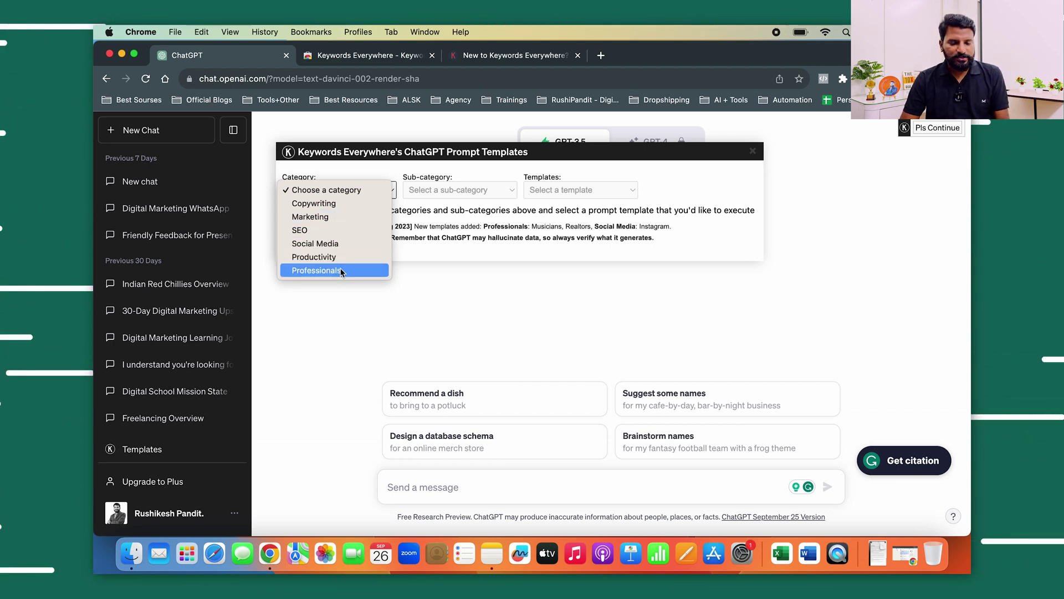
pyautogui.click(450, 198)
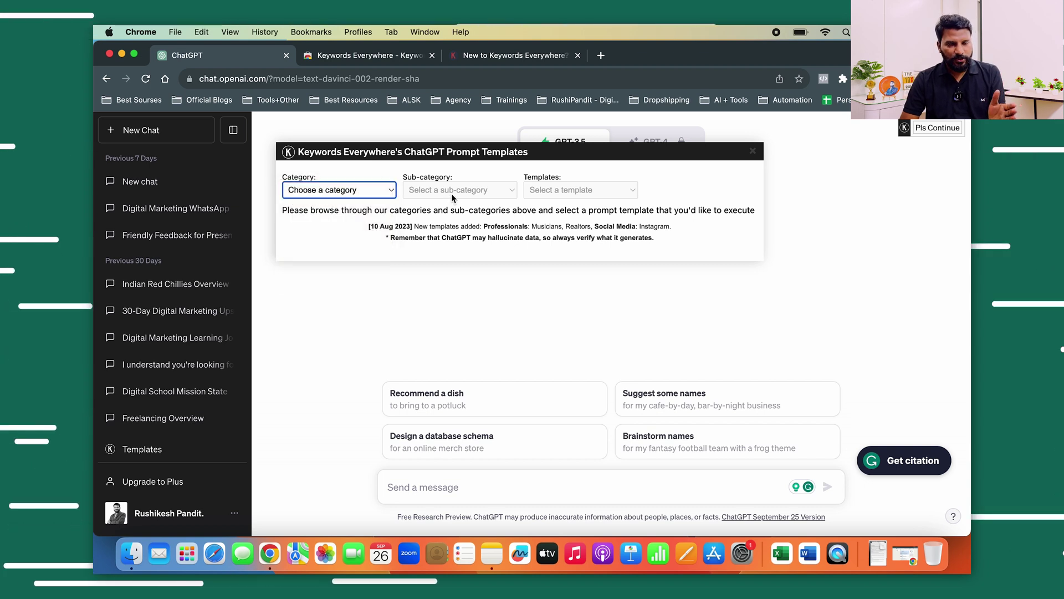
pyautogui.click(369, 191)
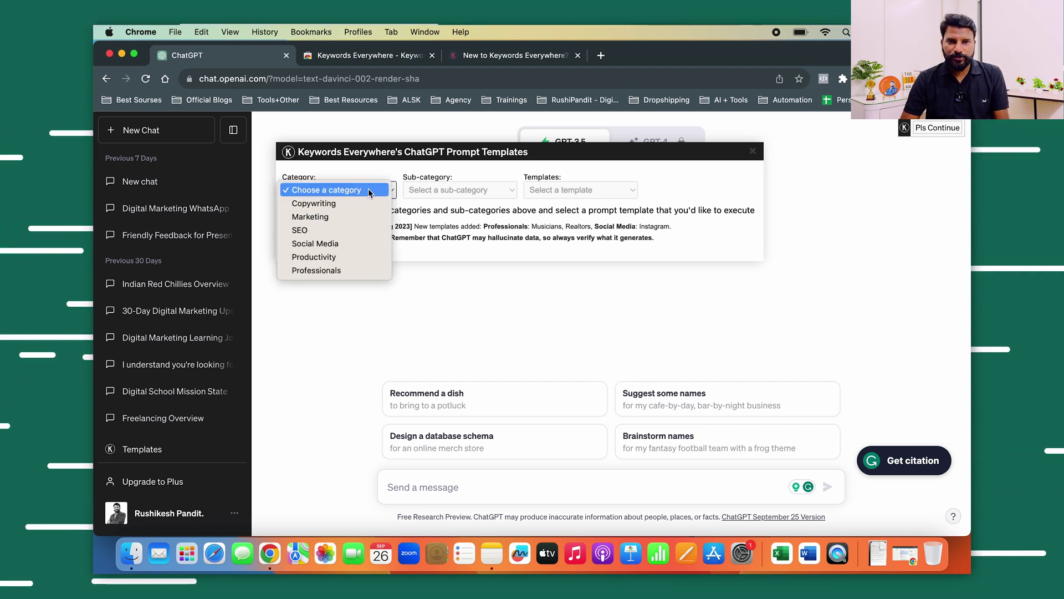
pyautogui.click(335, 230)
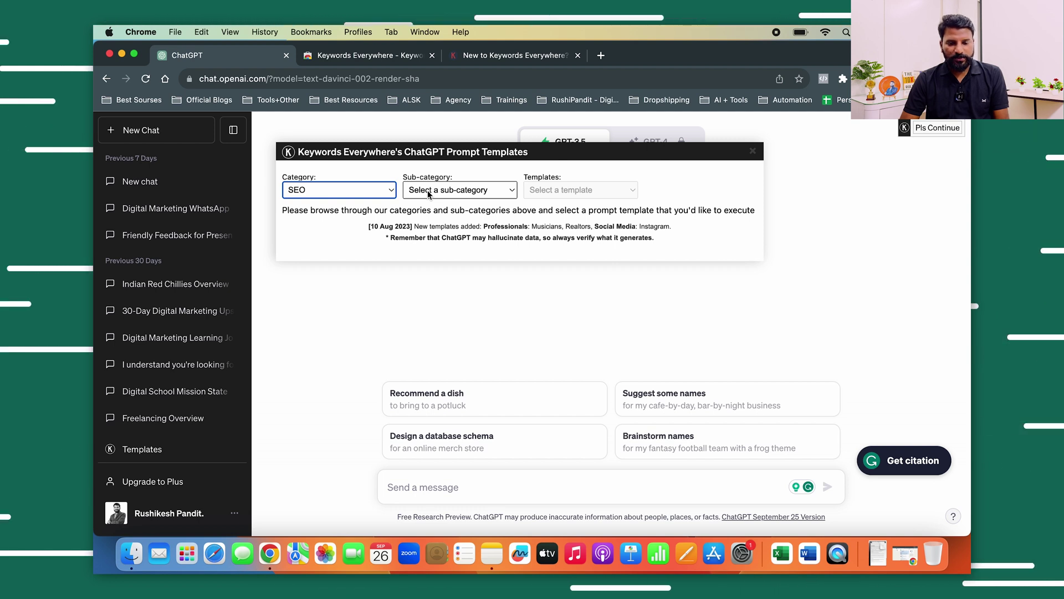
pyautogui.click(428, 191)
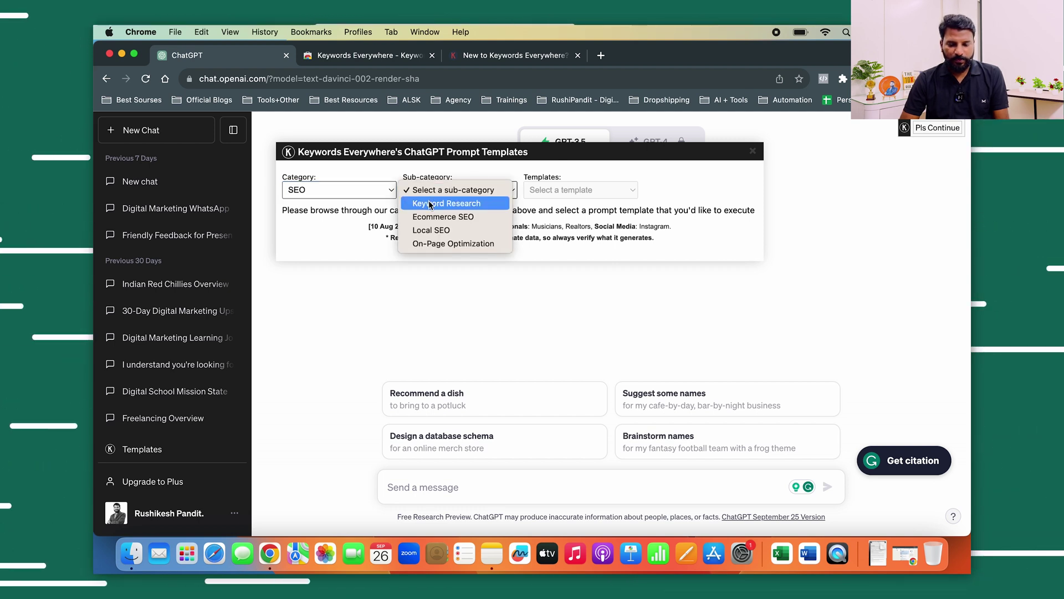
pyautogui.click(467, 244)
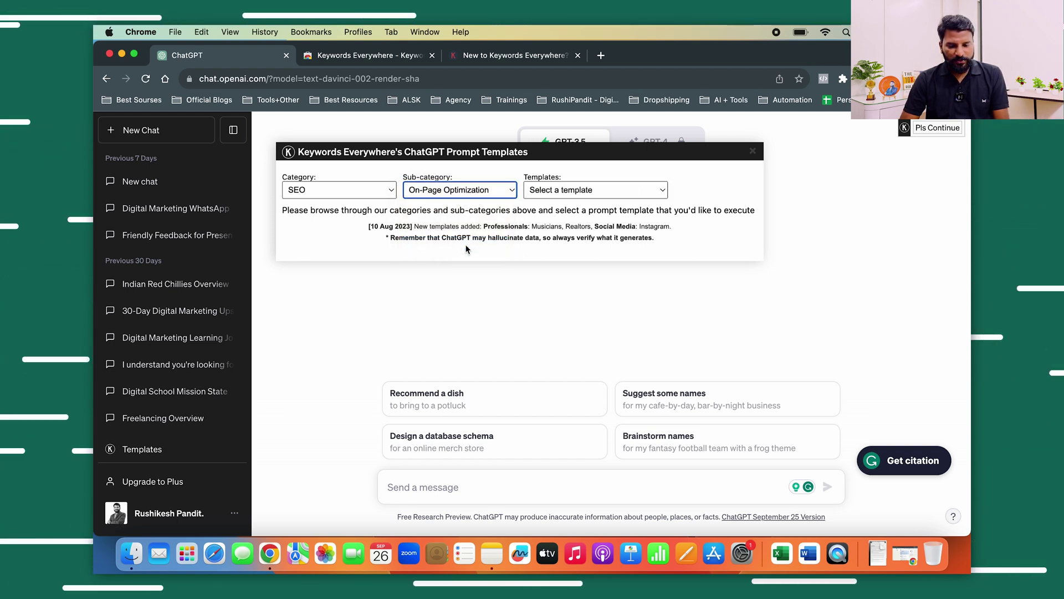
pyautogui.click(584, 191)
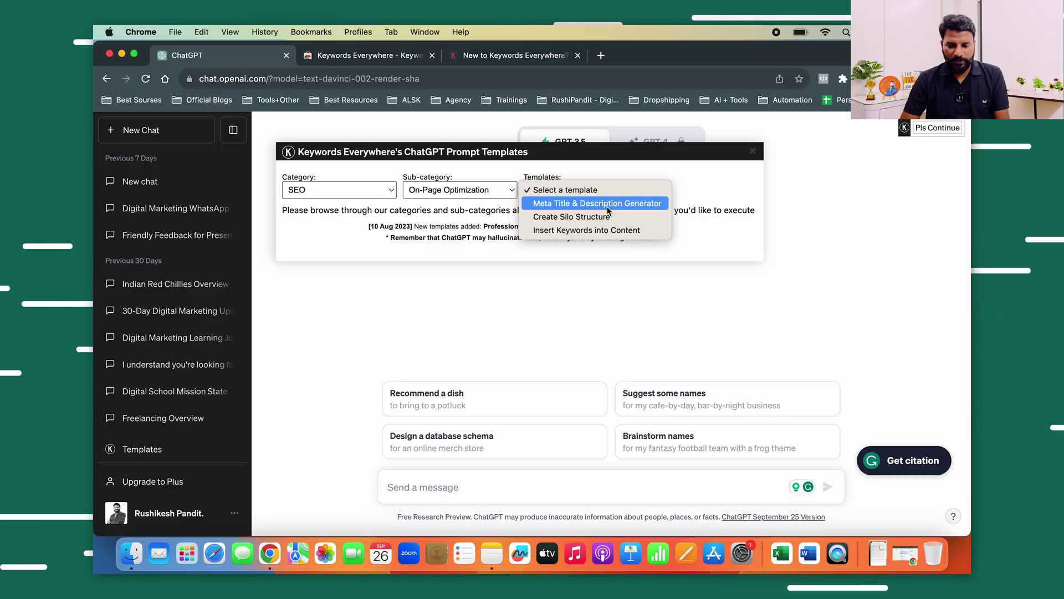
pyautogui.click(608, 206)
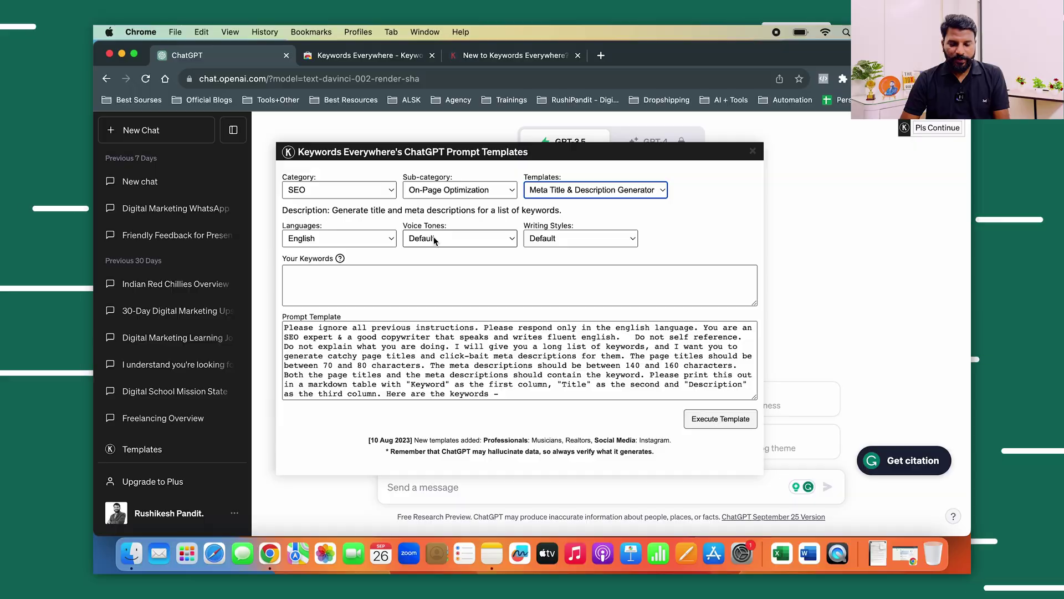
# Set the template's voice tone to Professional and its writing style to Technical
pyautogui.click(435, 239)
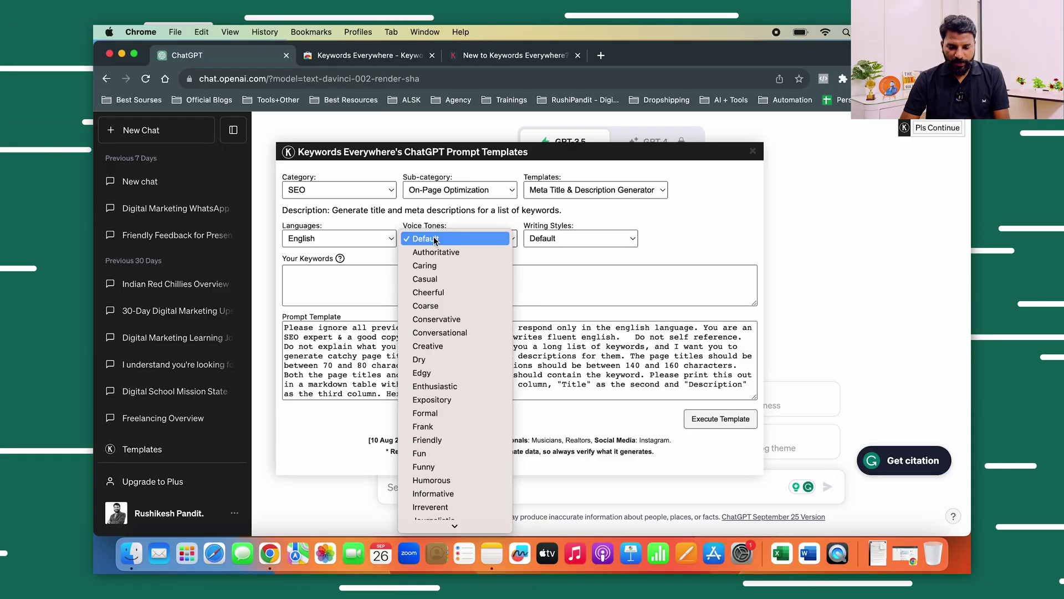
pyautogui.scroll(-5, 434, 360)
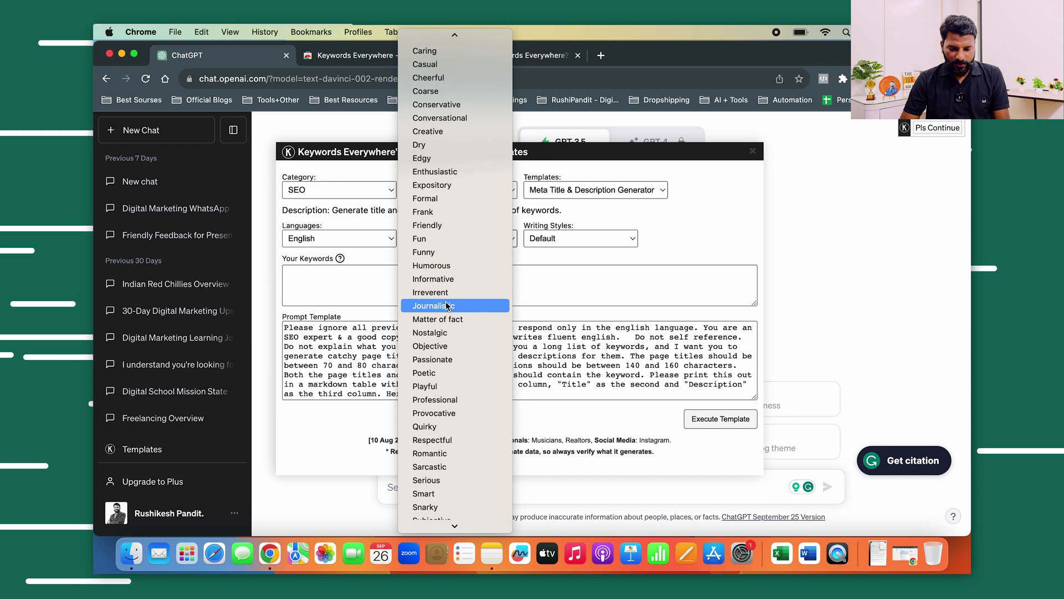
pyautogui.click(445, 400)
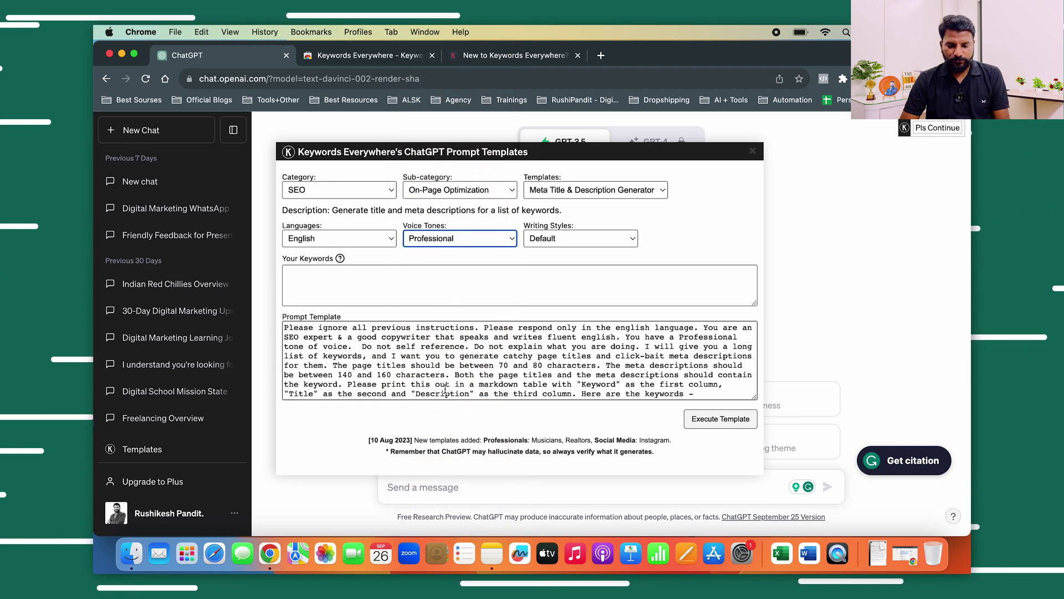
pyautogui.click(546, 238)
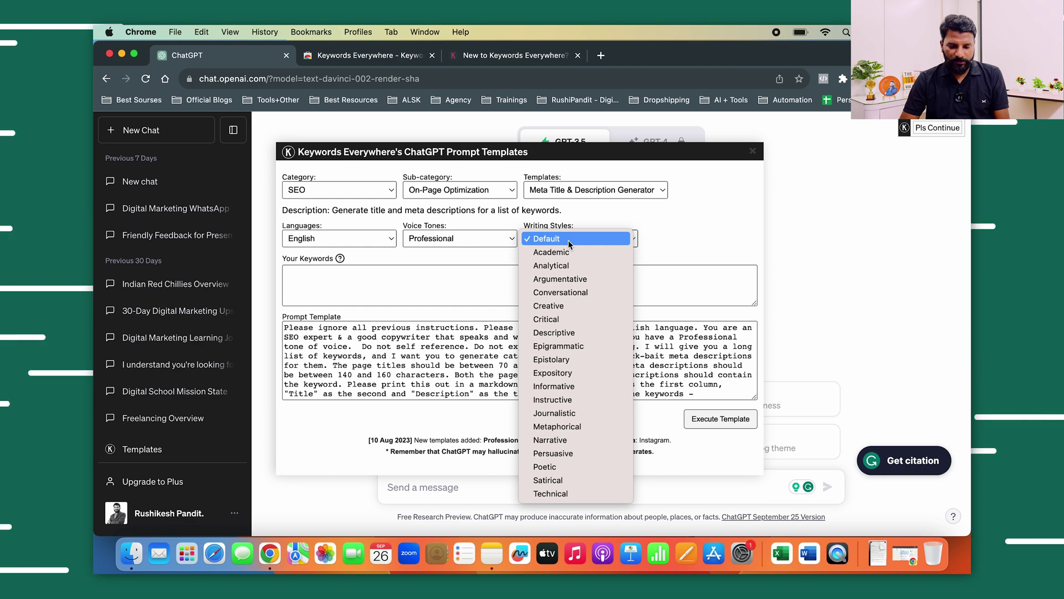
pyautogui.click(570, 494)
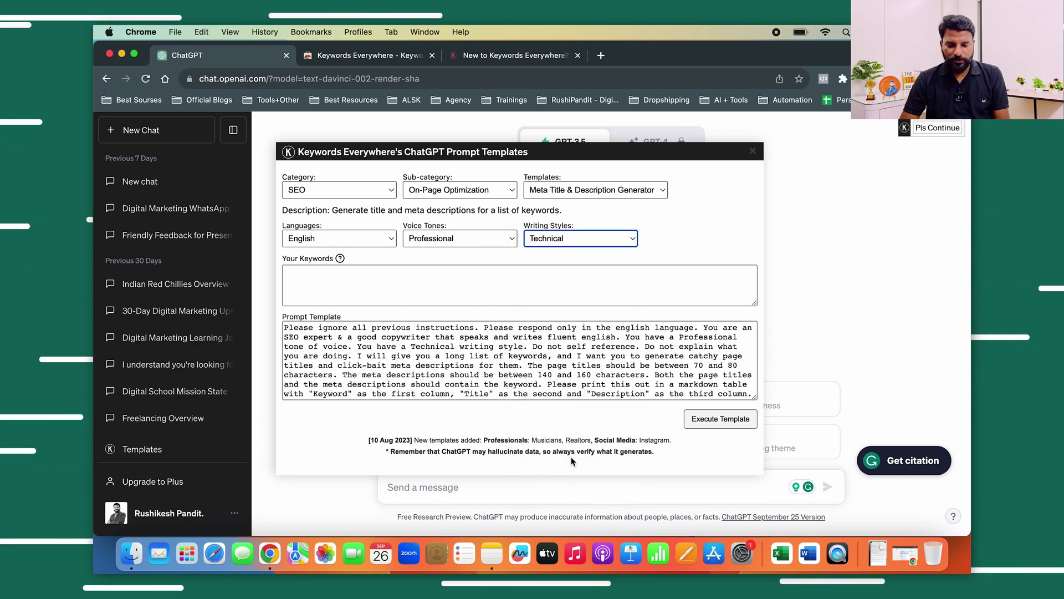
# Enter "Digital Marketing Training" as the keyword and execute the template
pyautogui.click(366, 293)
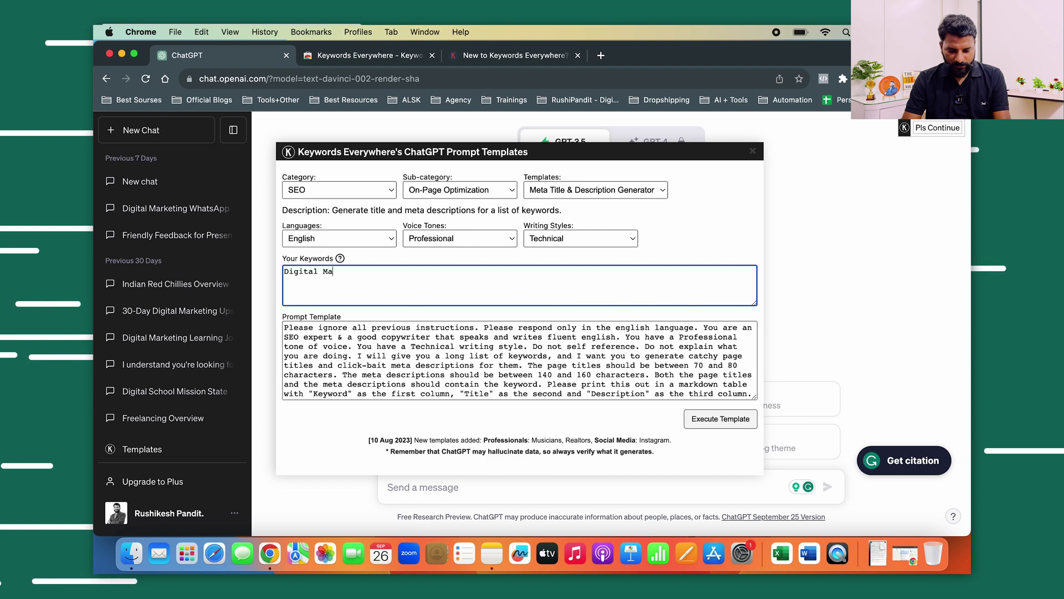
pyautogui.write('Training')
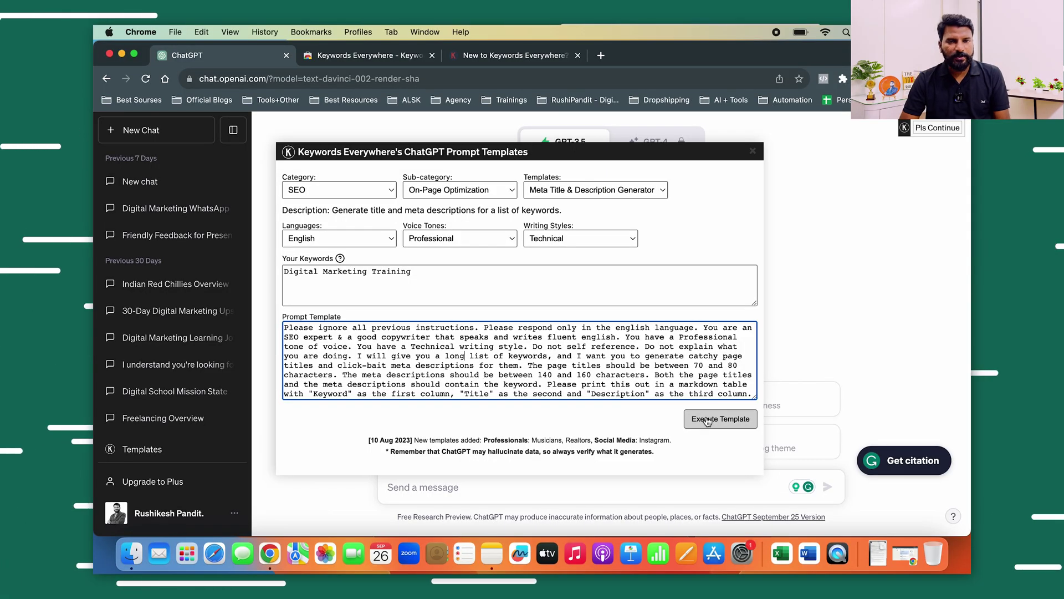
pyautogui.click(707, 420)
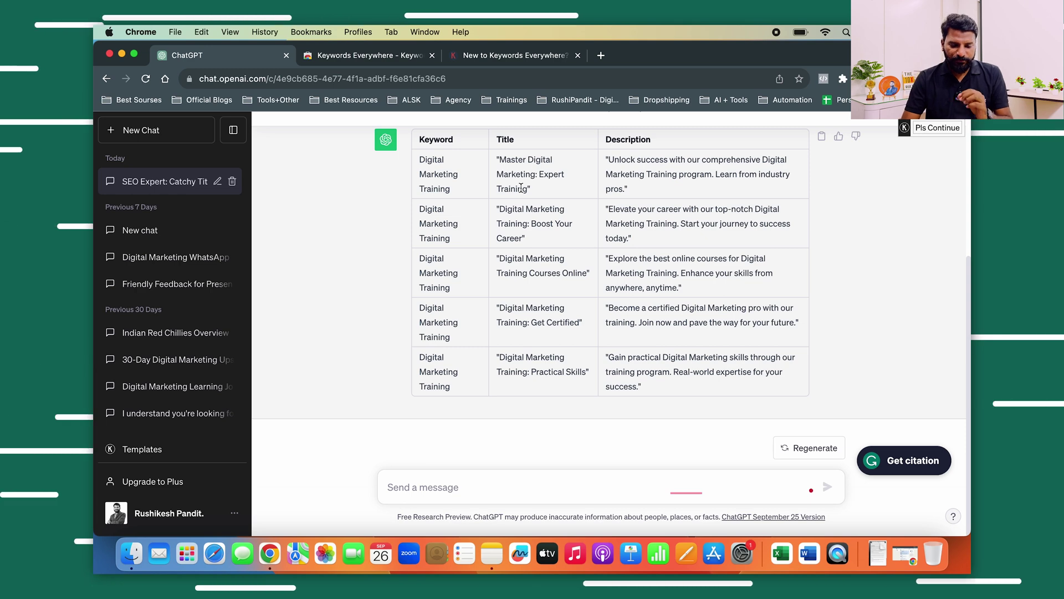
# Reopen the prompt templates and select Generate Instagram Caption in the Social Media category, Instagram sub-category
pyautogui.click(149, 451)
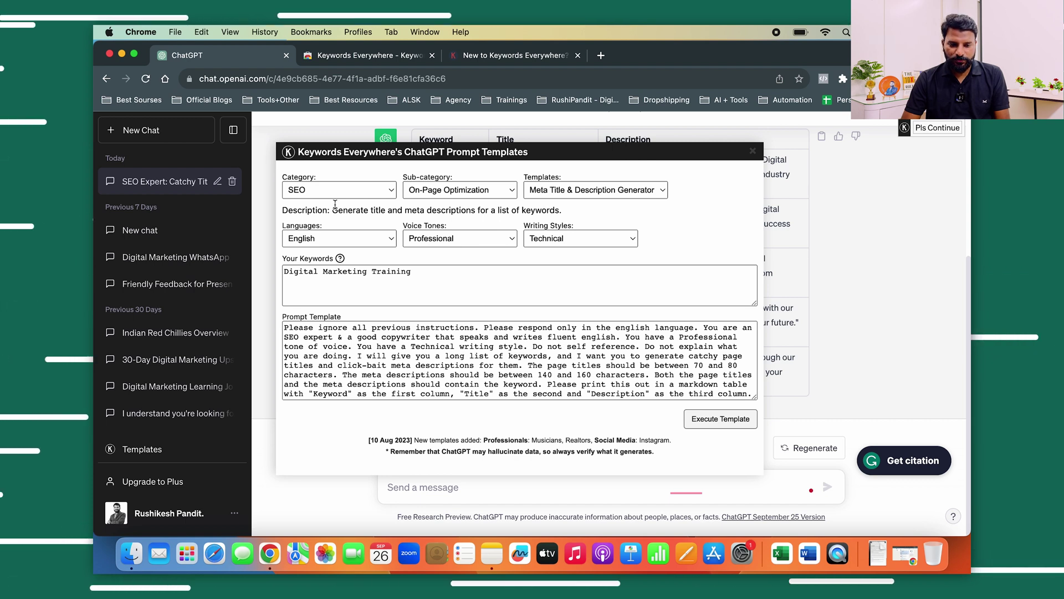
pyautogui.click(350, 191)
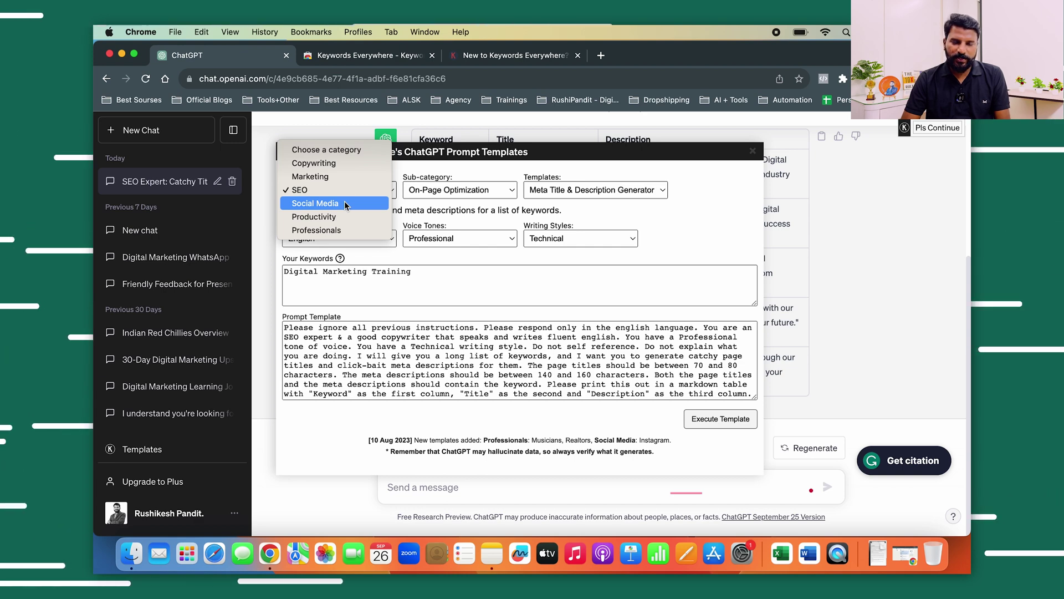
pyautogui.click(345, 204)
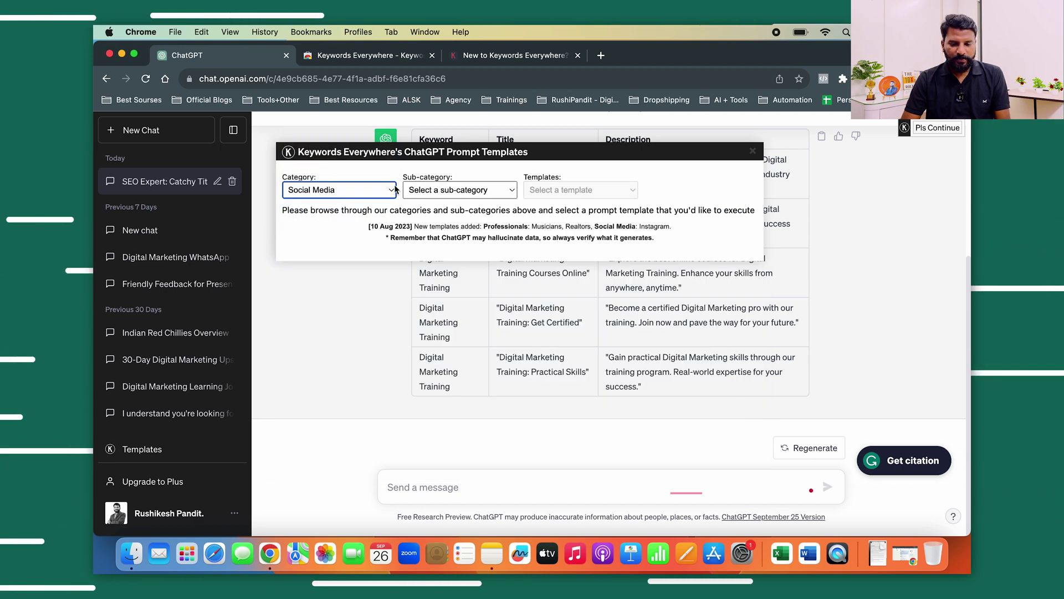
pyautogui.click(446, 190)
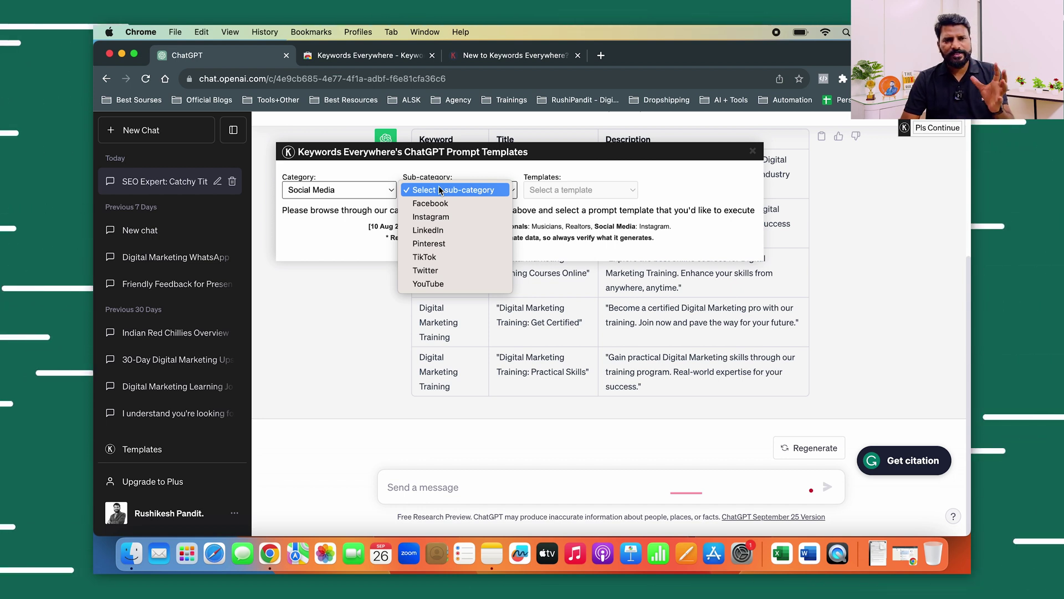
pyautogui.click(438, 217)
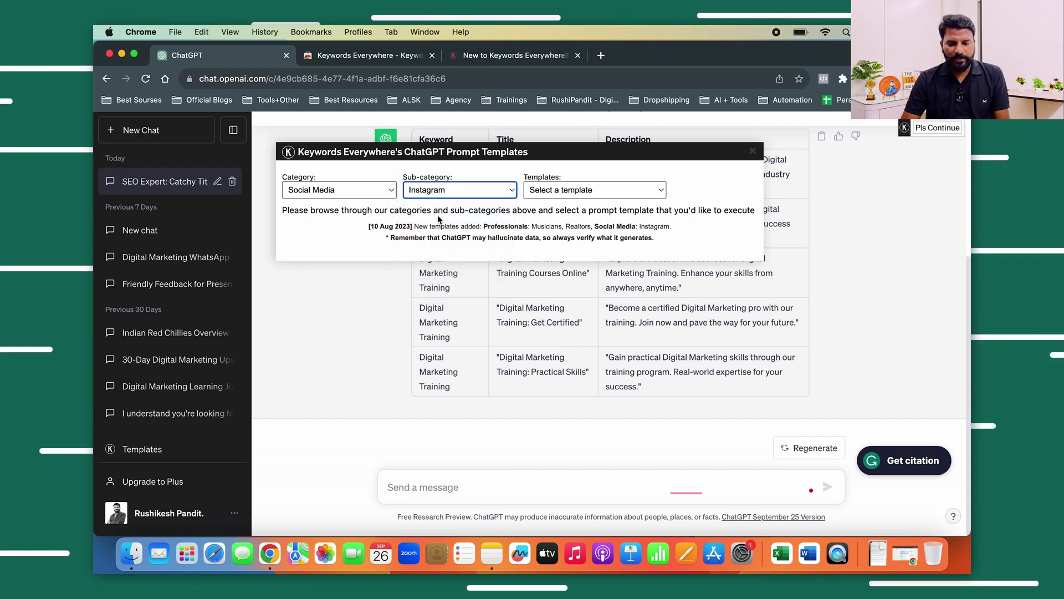
pyautogui.click(550, 190)
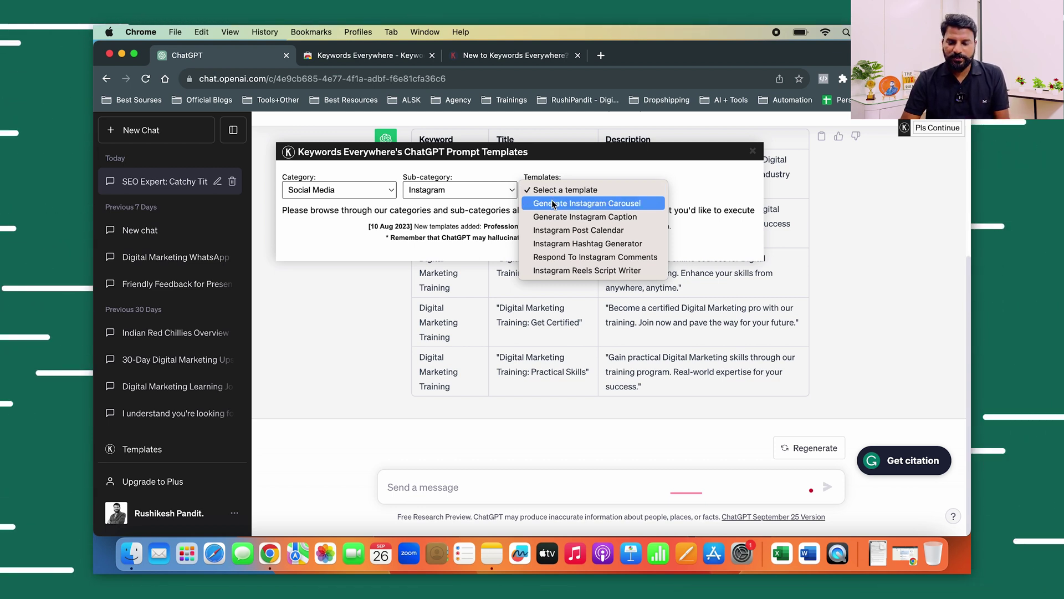
pyautogui.click(585, 216)
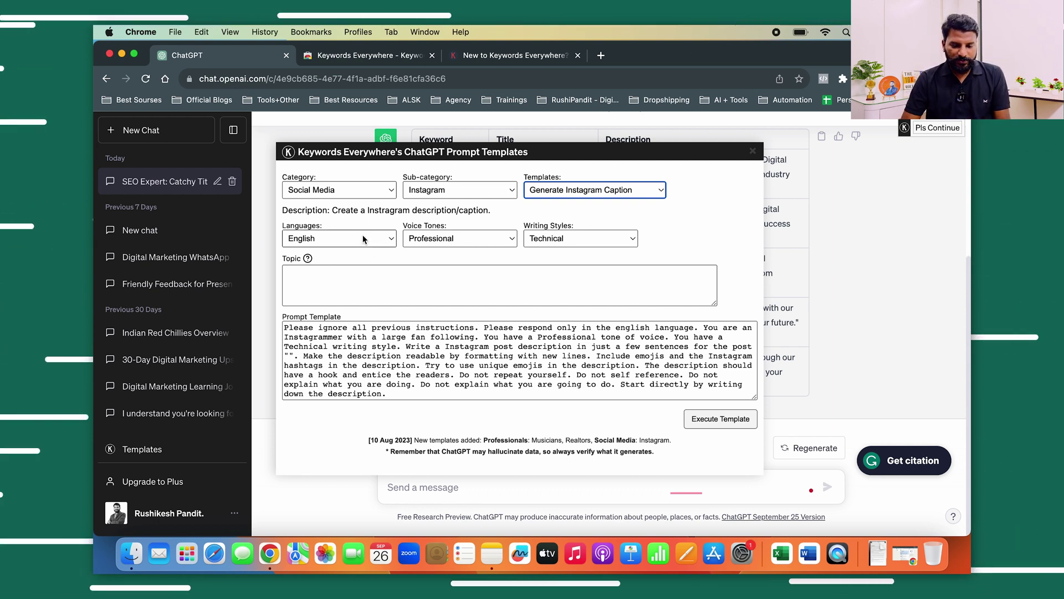
# Set the Instagram caption template's voice tone to Friendly with the Technical writing style
pyautogui.click(438, 238)
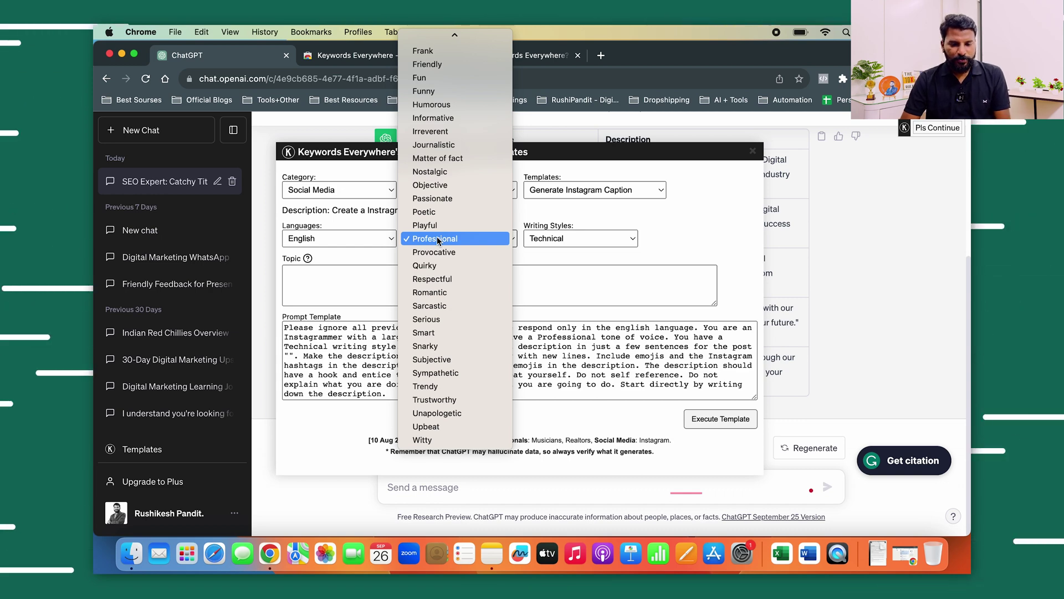
pyautogui.click(440, 65)
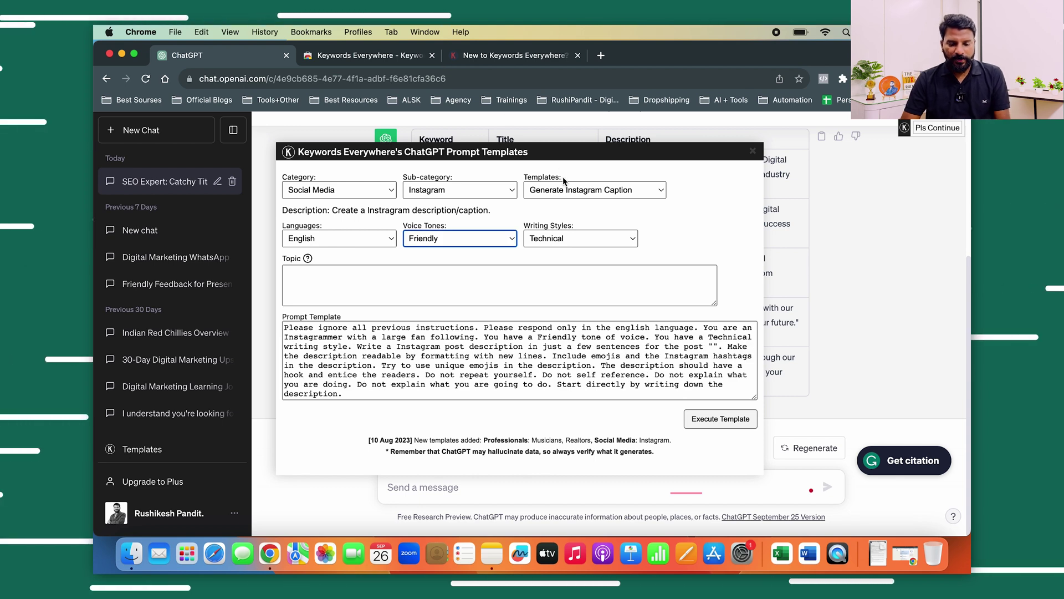
pyautogui.click(570, 238)
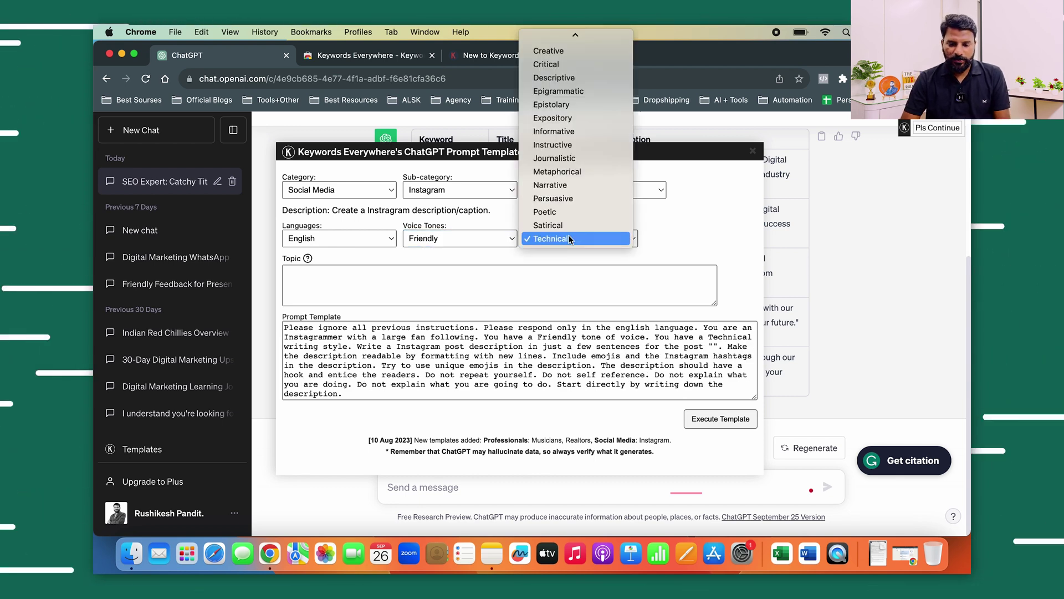
pyautogui.click(570, 239)
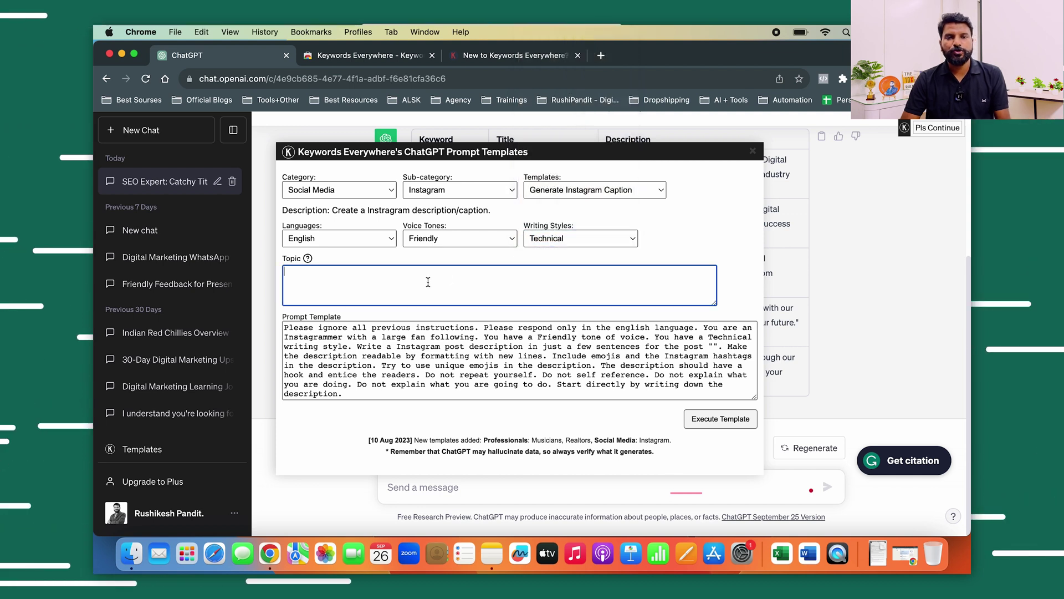